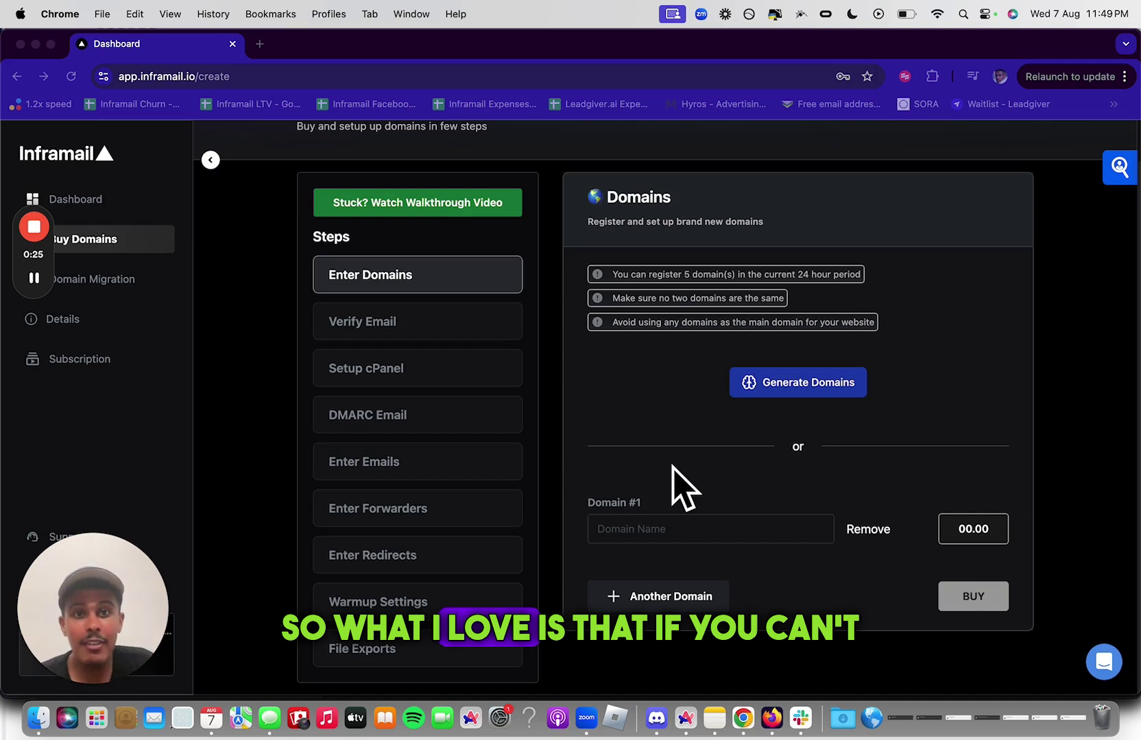
# - Generate five domains from the keyword Huntergate, such as huntergatepro.com, at $16.44/yr each
pyautogui.click(766, 383)
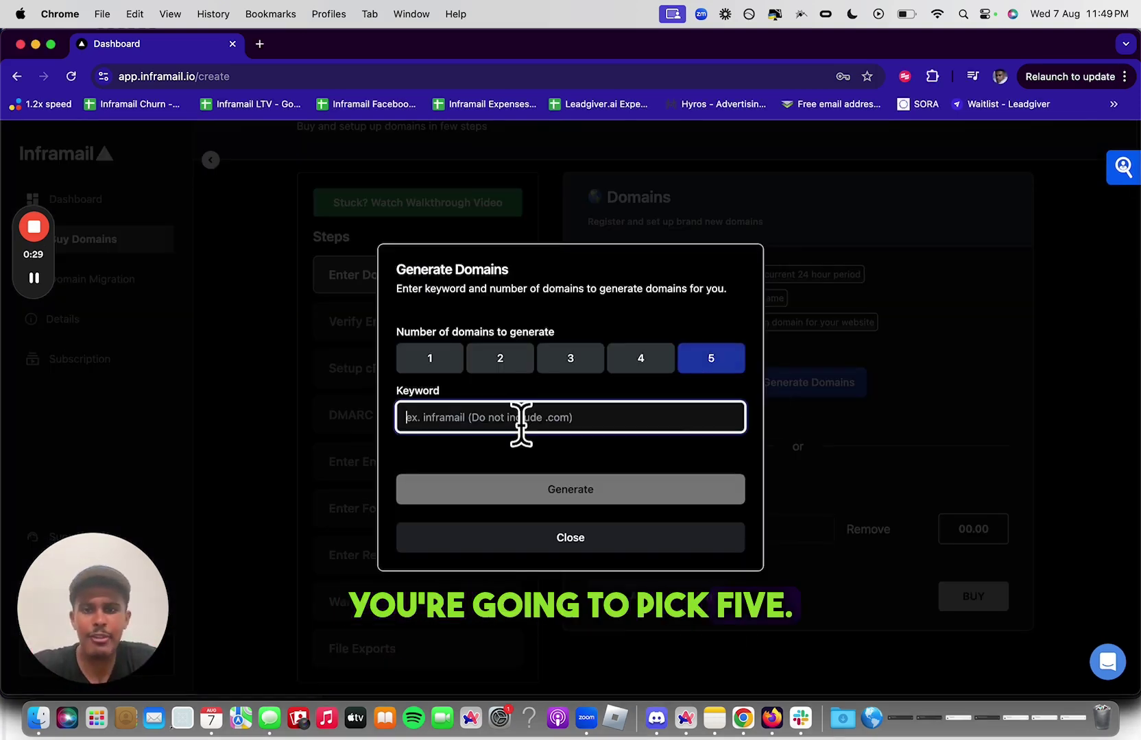
pyautogui.write('Huntergate')
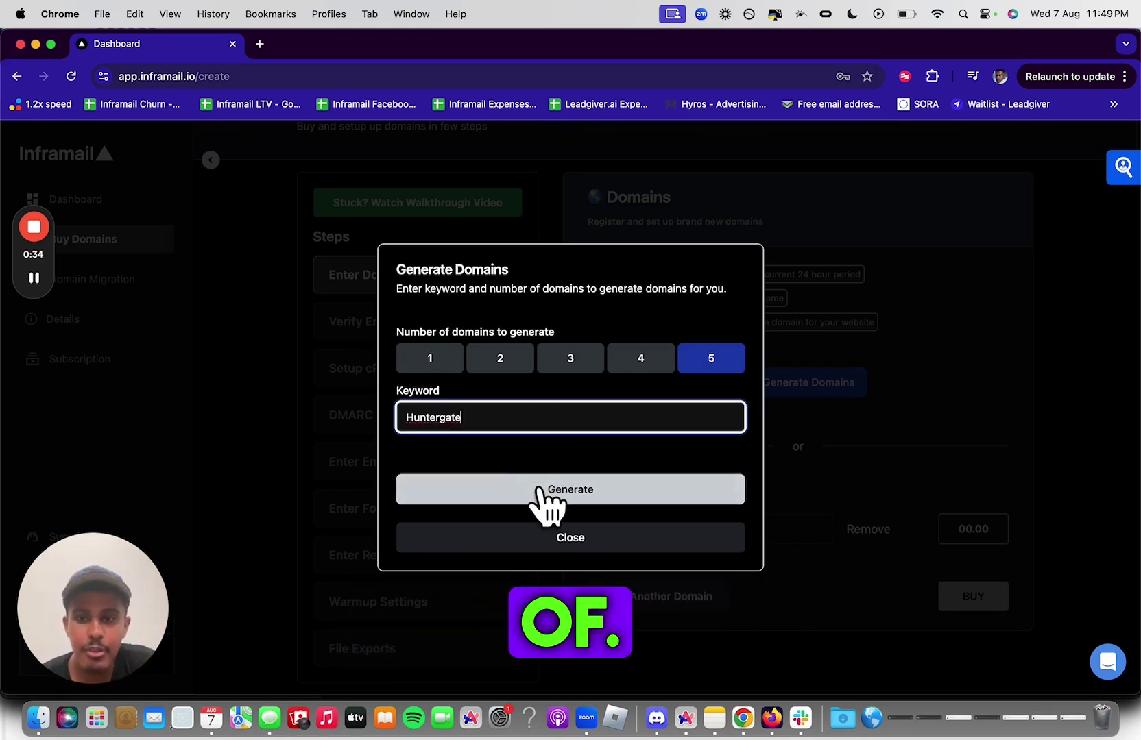
pyautogui.click(540, 492)
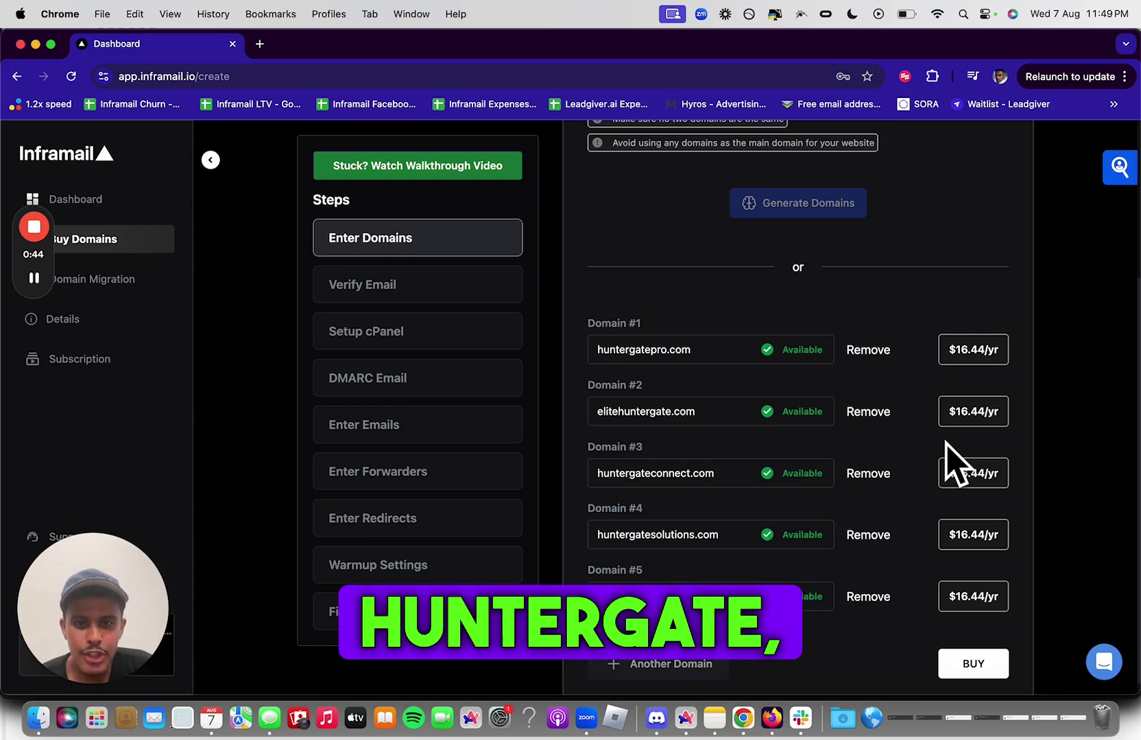
# - Buy the five Huntergate domains and continue past registration to the hosting step
pyautogui.click(974, 664)
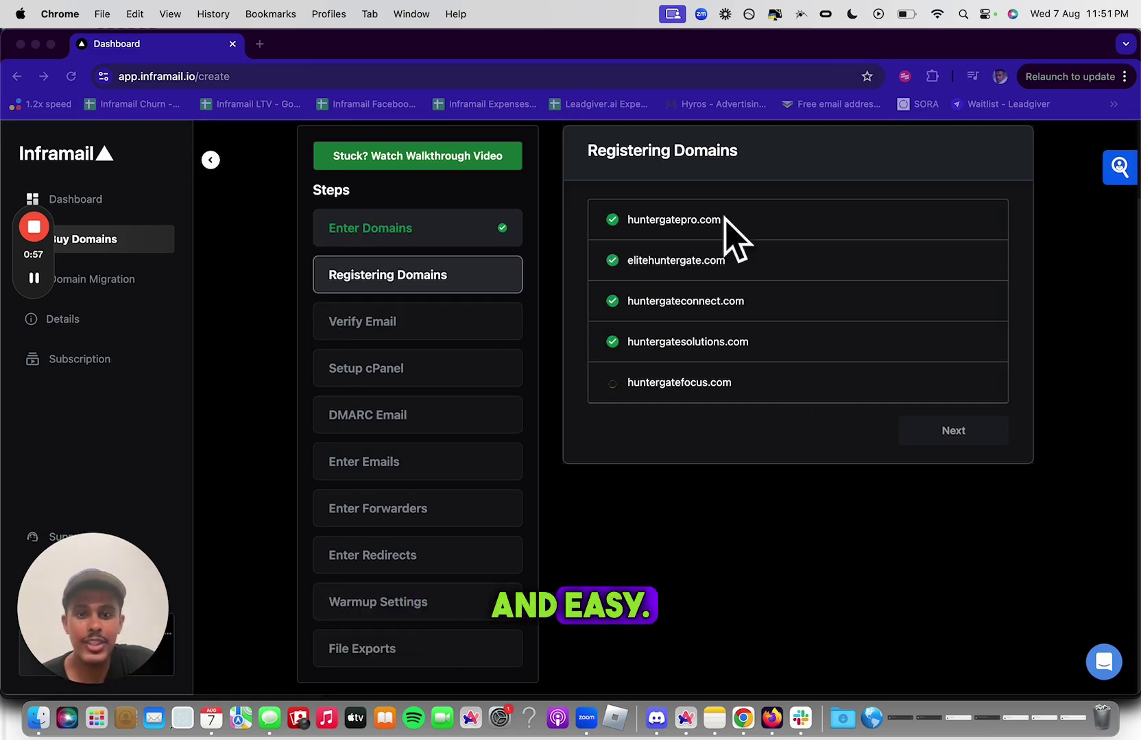
pyautogui.click(950, 433)
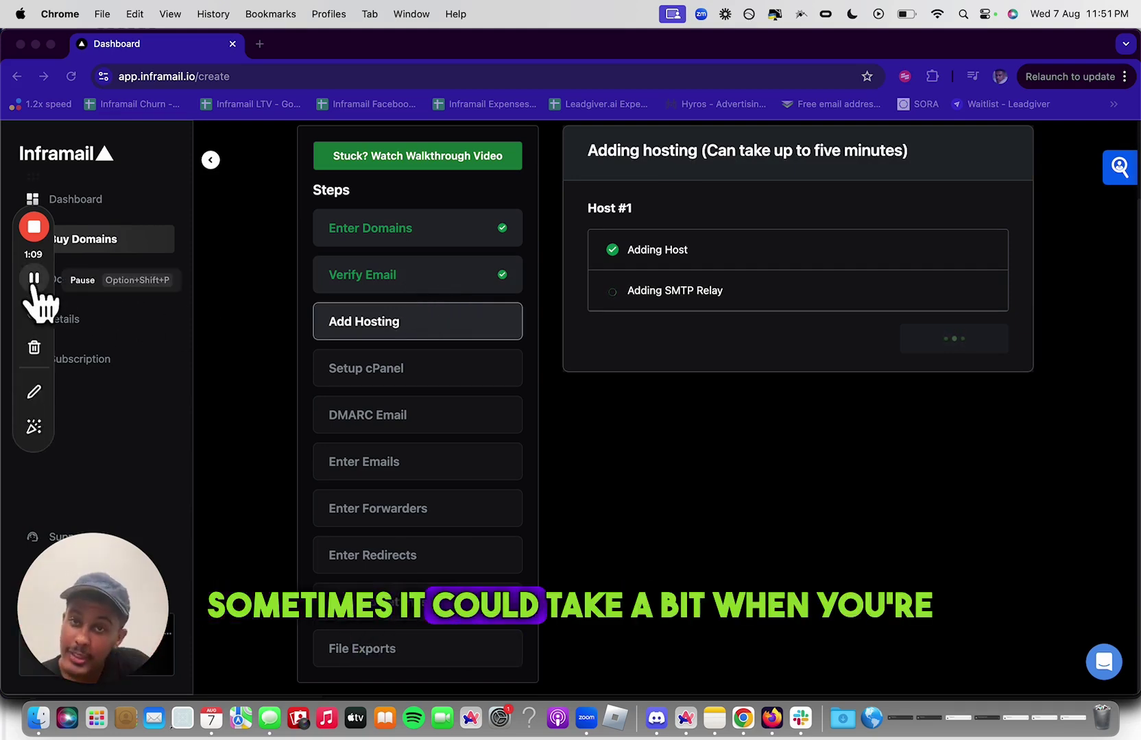
pyautogui.moveTo(34, 279)
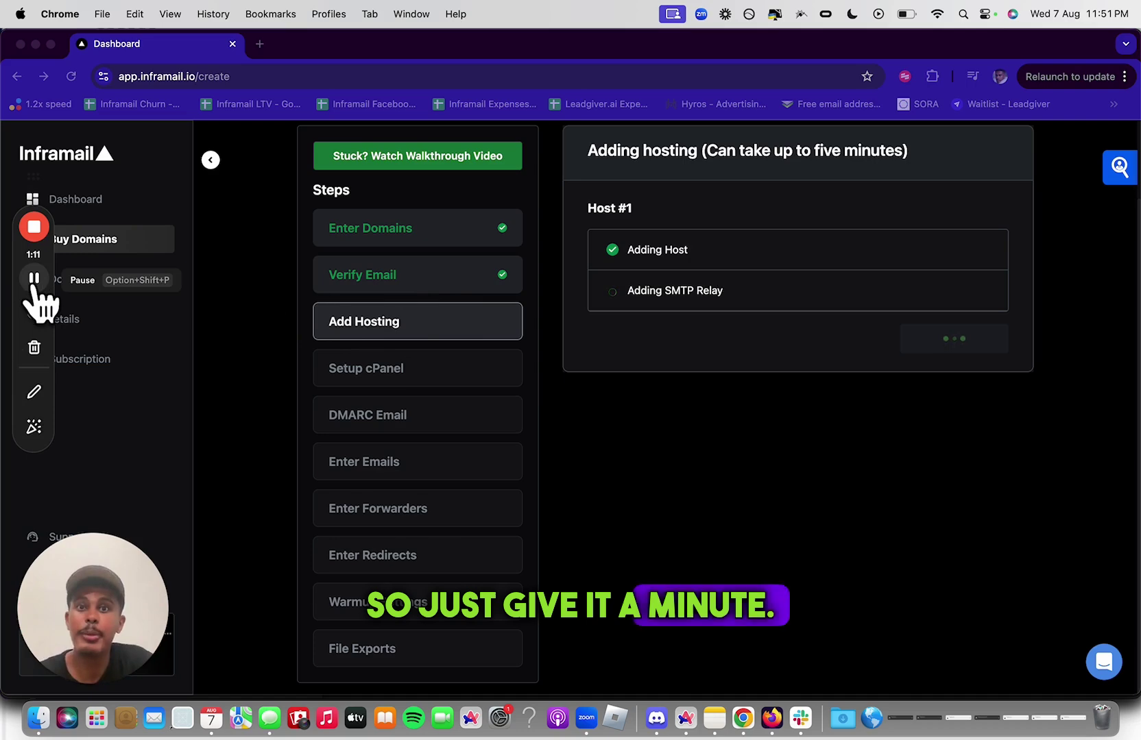
# - Enter and save the Hestia password in the Setup cPanel step
pyautogui.click(733, 305)
pyautogui.write('*******')
pyautogui.click(962, 352)
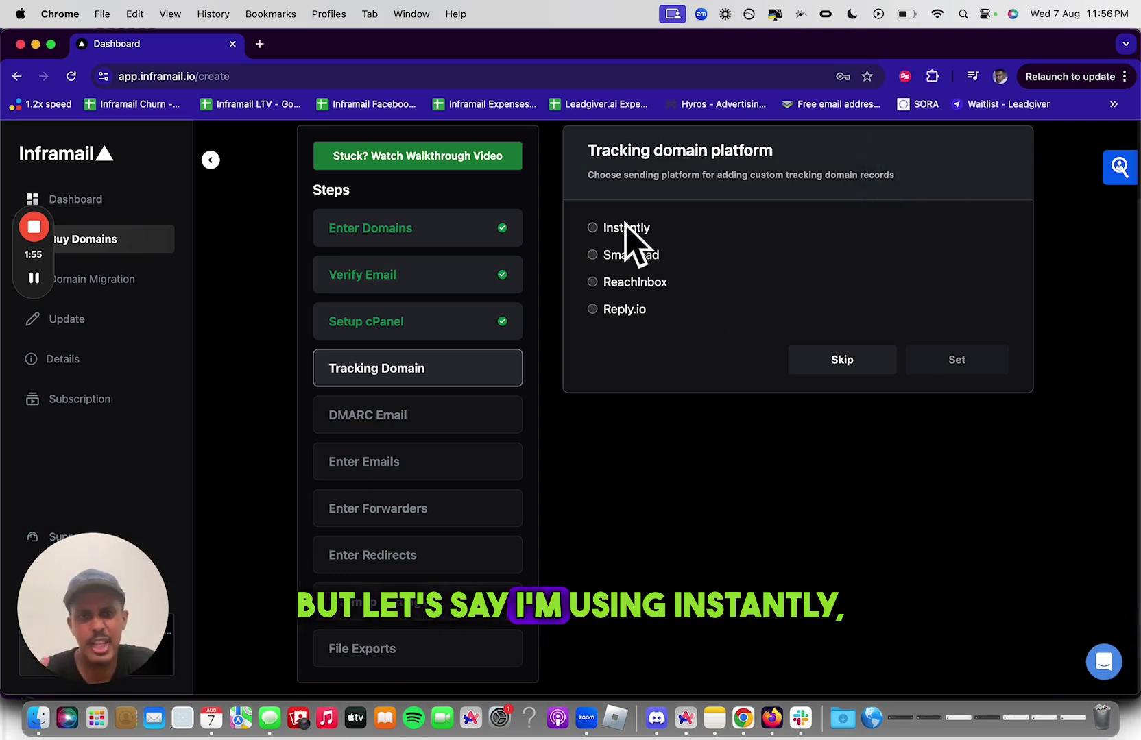
# - Set Instantly as the tracking-domain platform
pyautogui.click(592, 228)
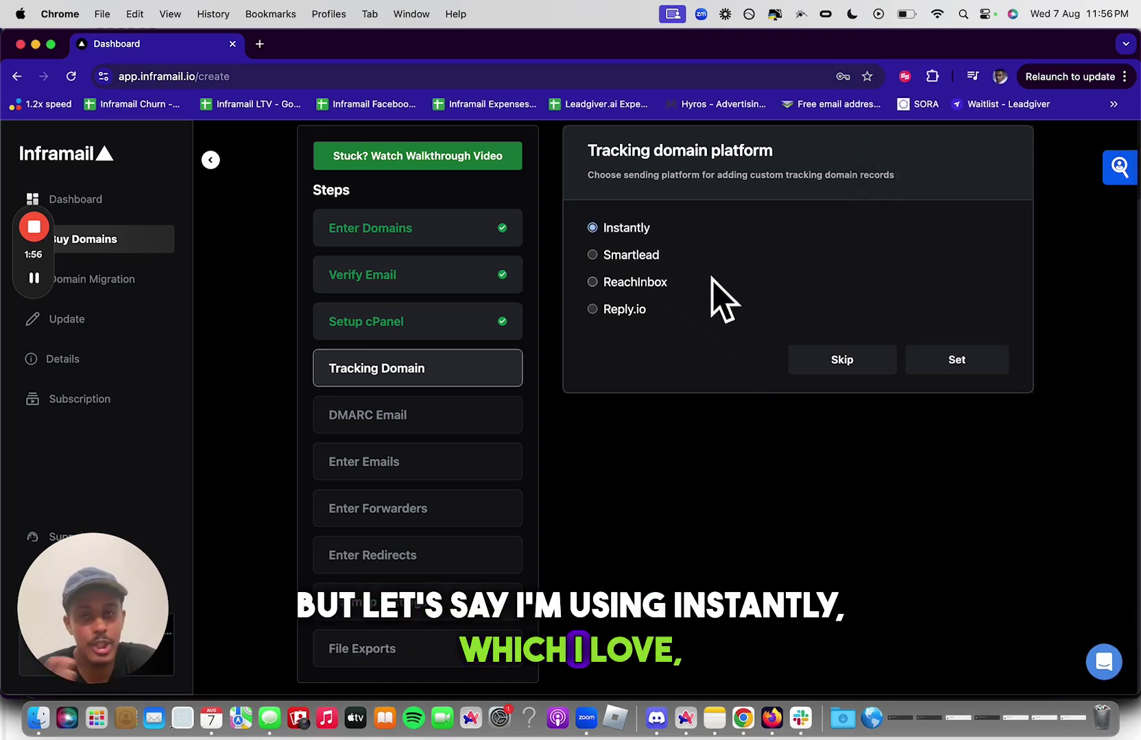
pyautogui.click(957, 359)
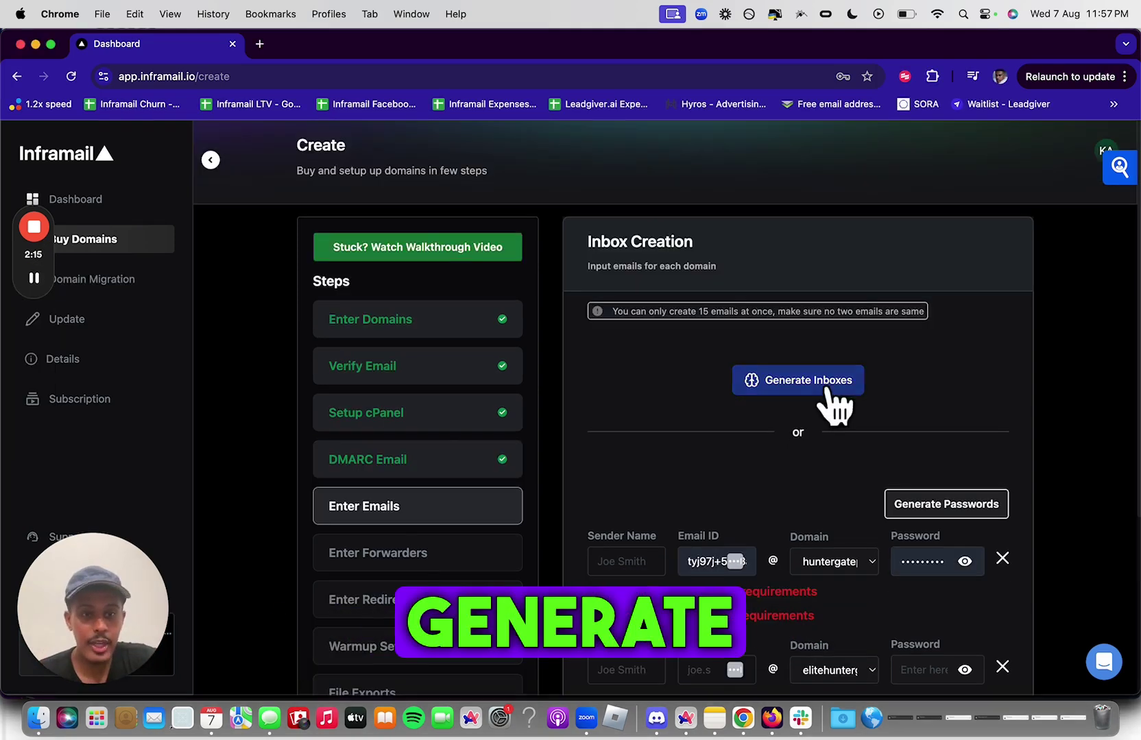
# - Generate three inboxes per domain and enter the first sender name
pyautogui.click(818, 385)
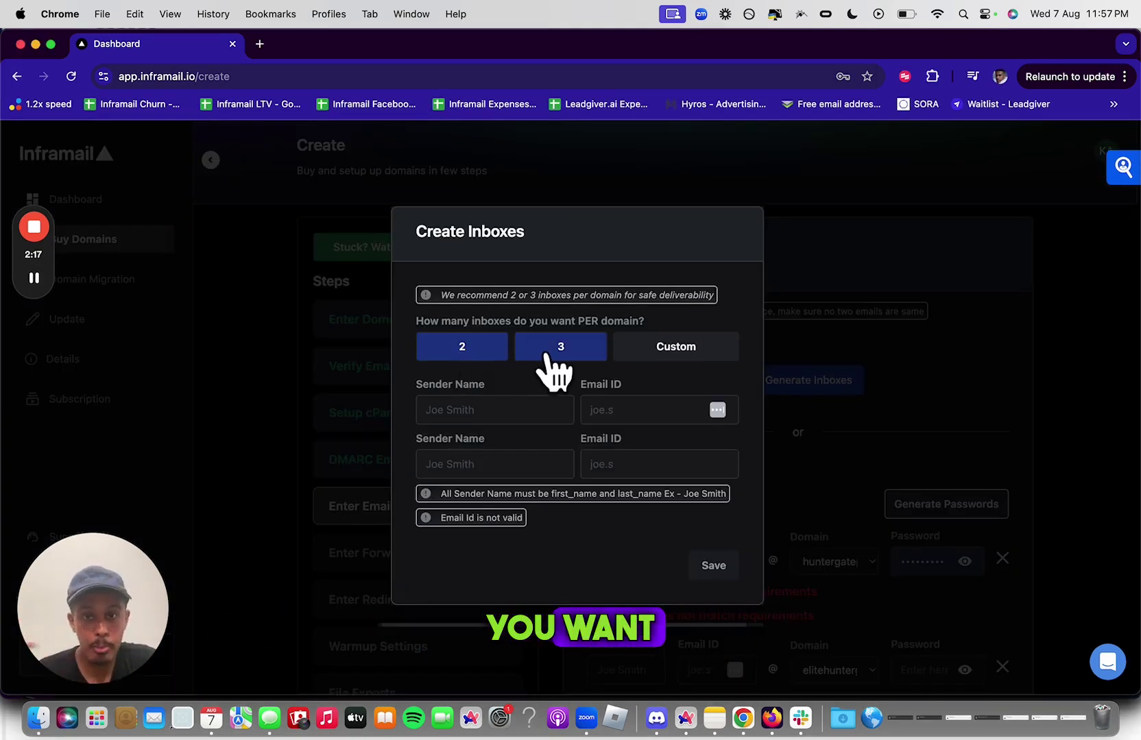
pyautogui.click(548, 350)
pyautogui.click(486, 382)
pyautogui.write('Kidous Mahte')
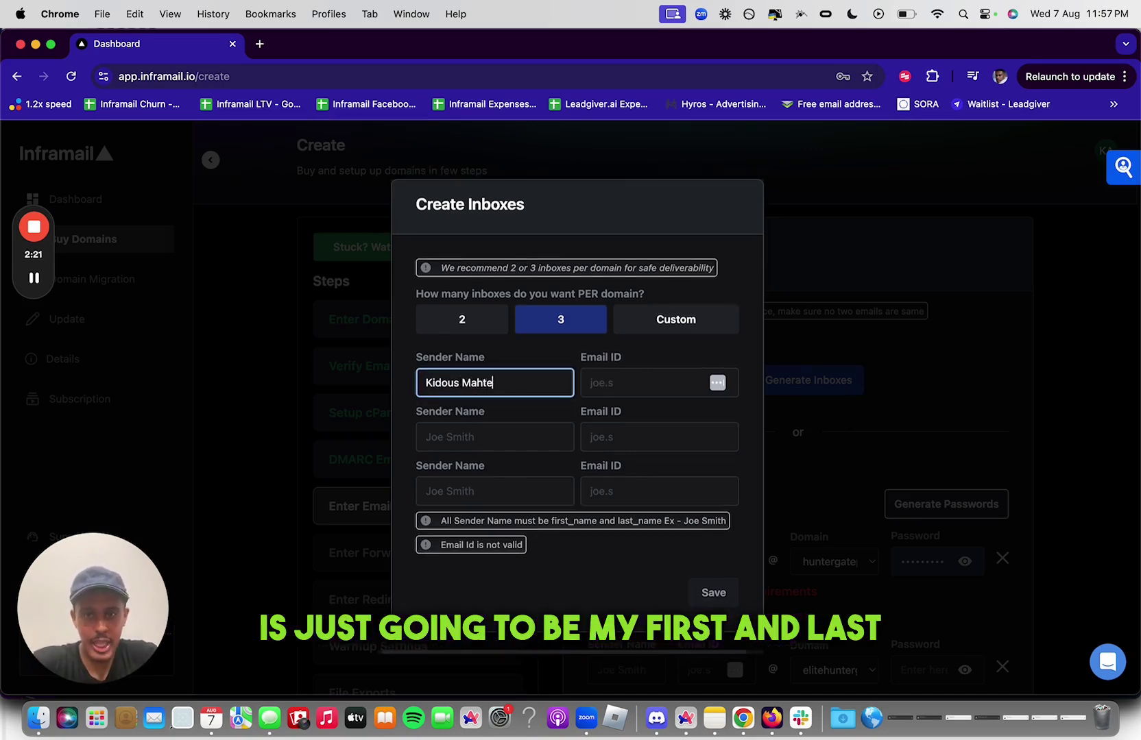
pyautogui.write('me')
pyautogui.press('super+a')
pyautogui.press('super+c')
pyautogui.click(499, 437)
pyautogui.press('super+v')
pyautogui.click(487, 492)
pyautogui.press('super+v')
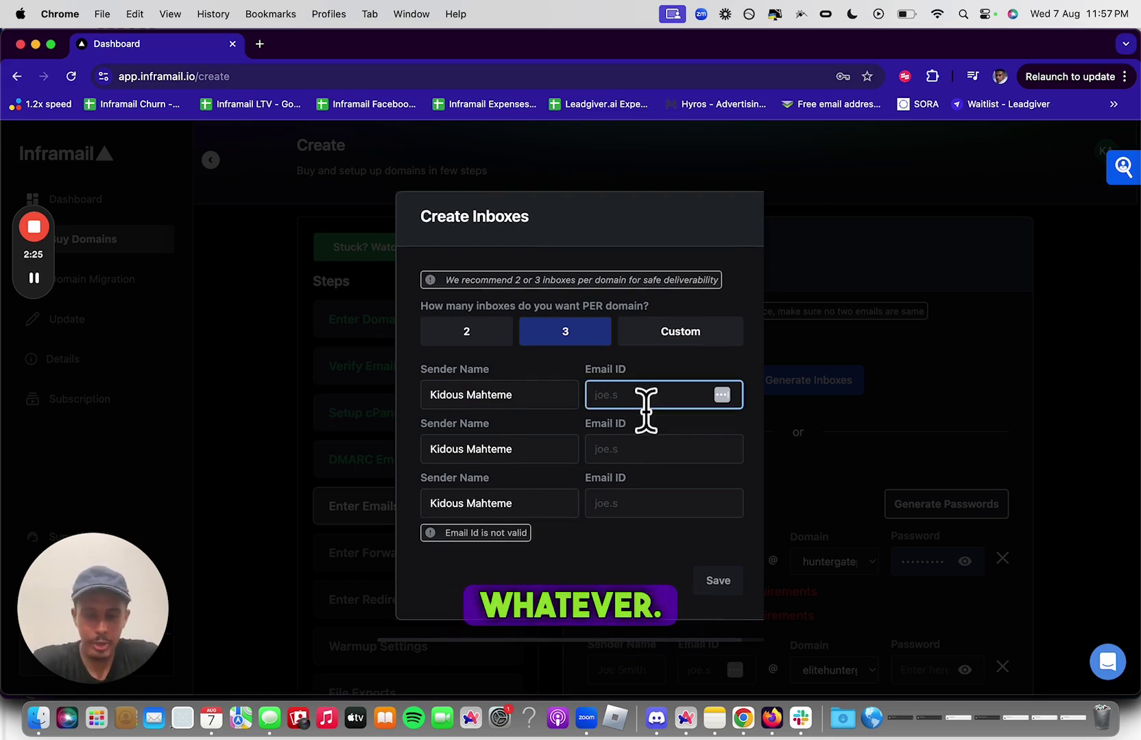
pyautogui.write('kidous.m')
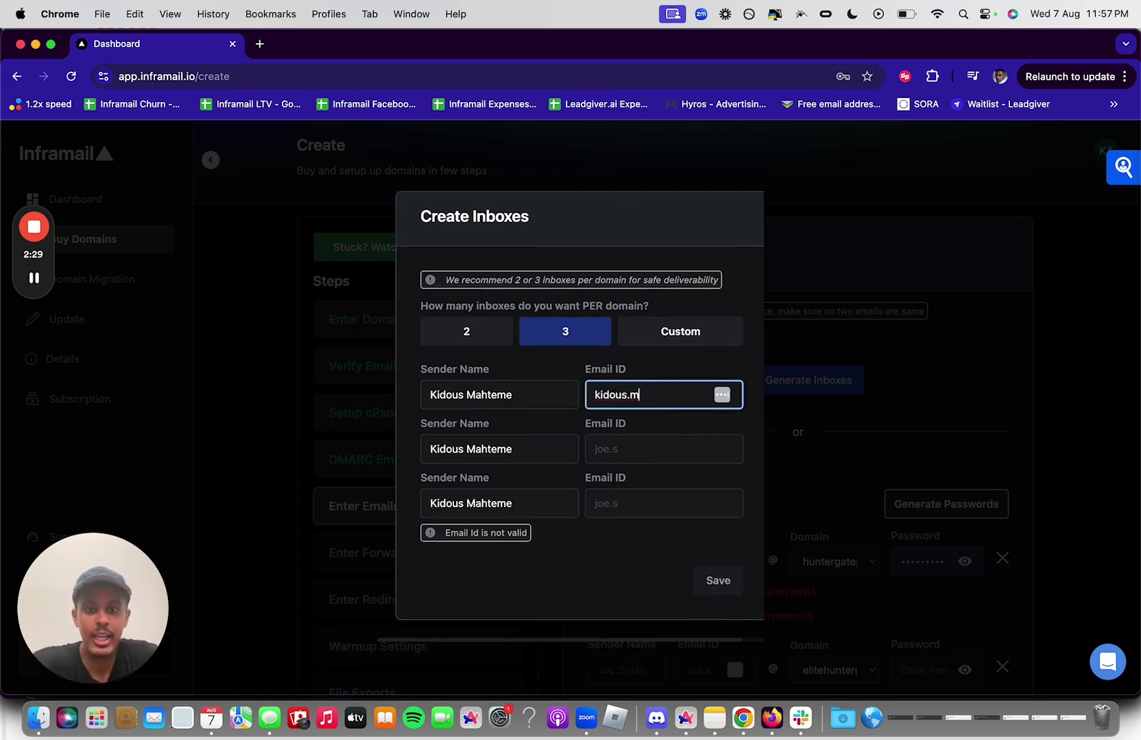
pyautogui.click(663, 449)
pyautogui.write('kidous')
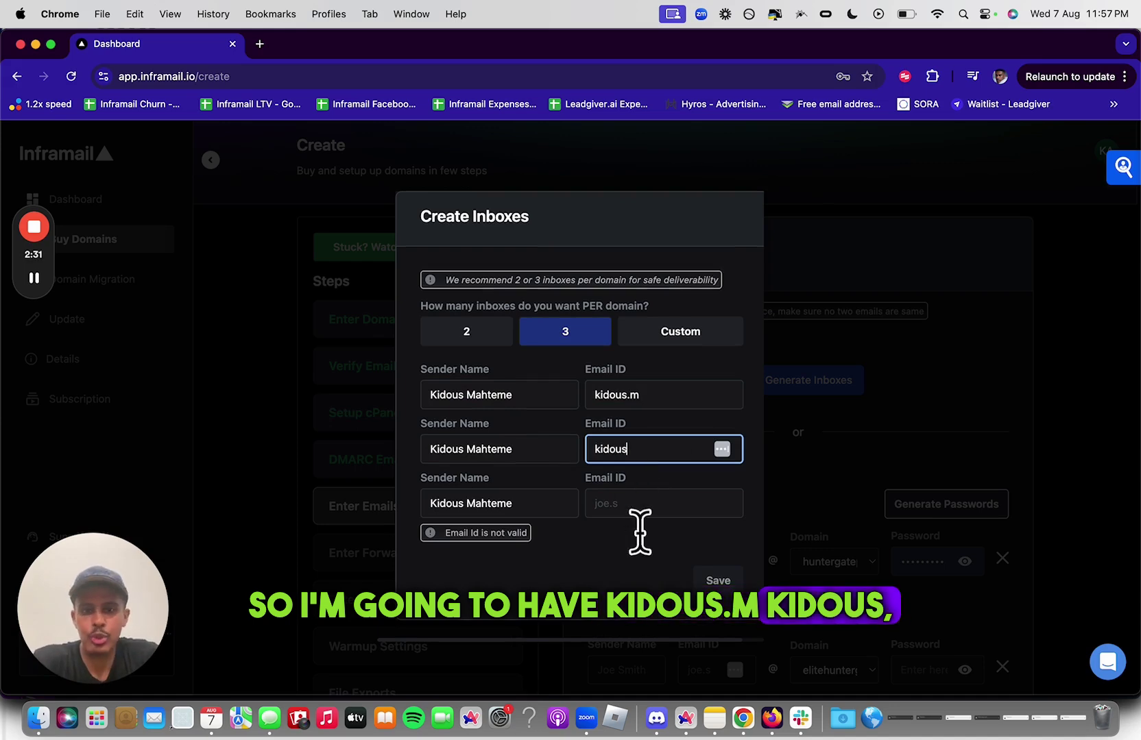
pyautogui.click(663, 503)
pyautogui.write('kidous.ma')
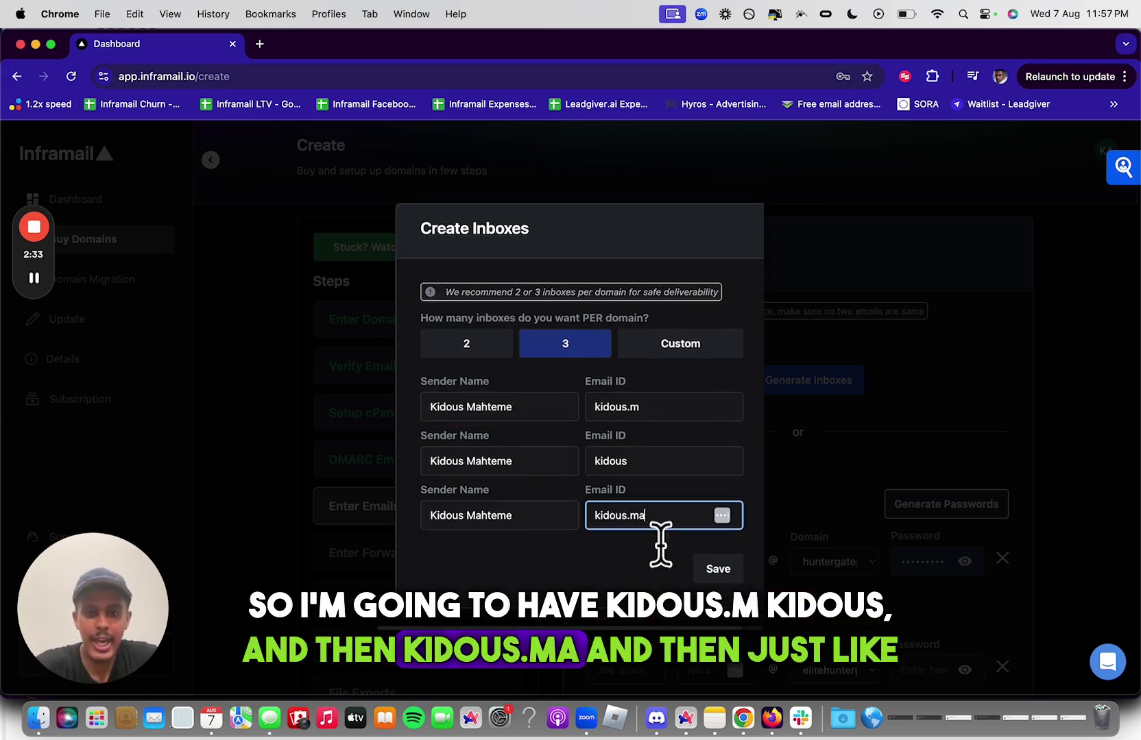
# - Save the inbox details, generate passwords for all inboxes, and create the 15 inboxes
pyautogui.click(717, 569)
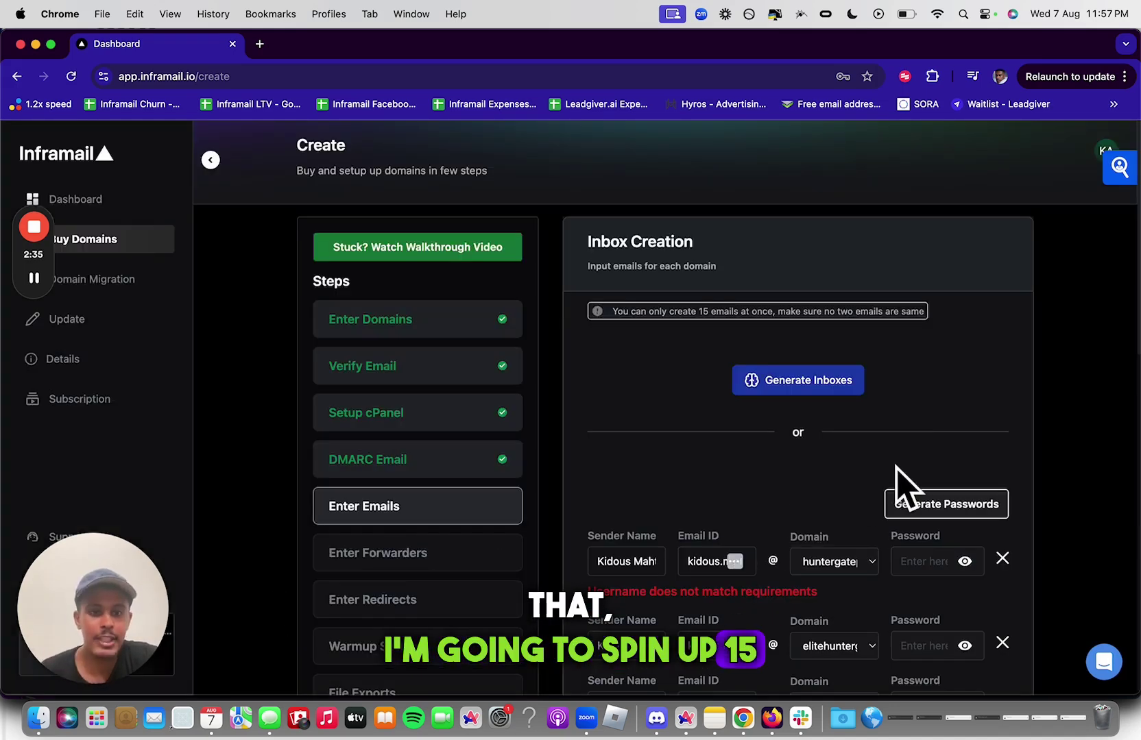
pyautogui.scroll(-5, 900, 486)
pyautogui.scroll(2, 900, 486)
pyautogui.click(947, 257)
pyautogui.scroll(-5, 954, 393)
pyautogui.scroll(-3, 938, 384)
pyautogui.click(972, 623)
pyautogui.scroll(-5, 731, 527)
pyautogui.scroll(-2, 712, 298)
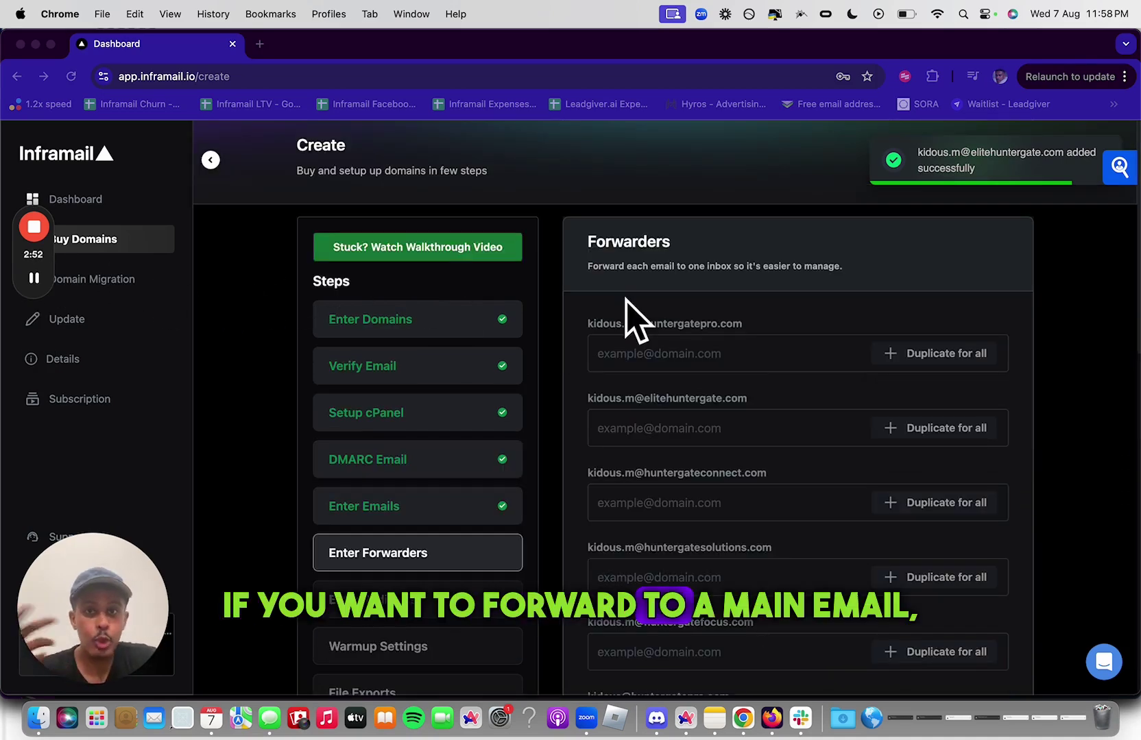
pyautogui.scroll(-3, 870, 370)
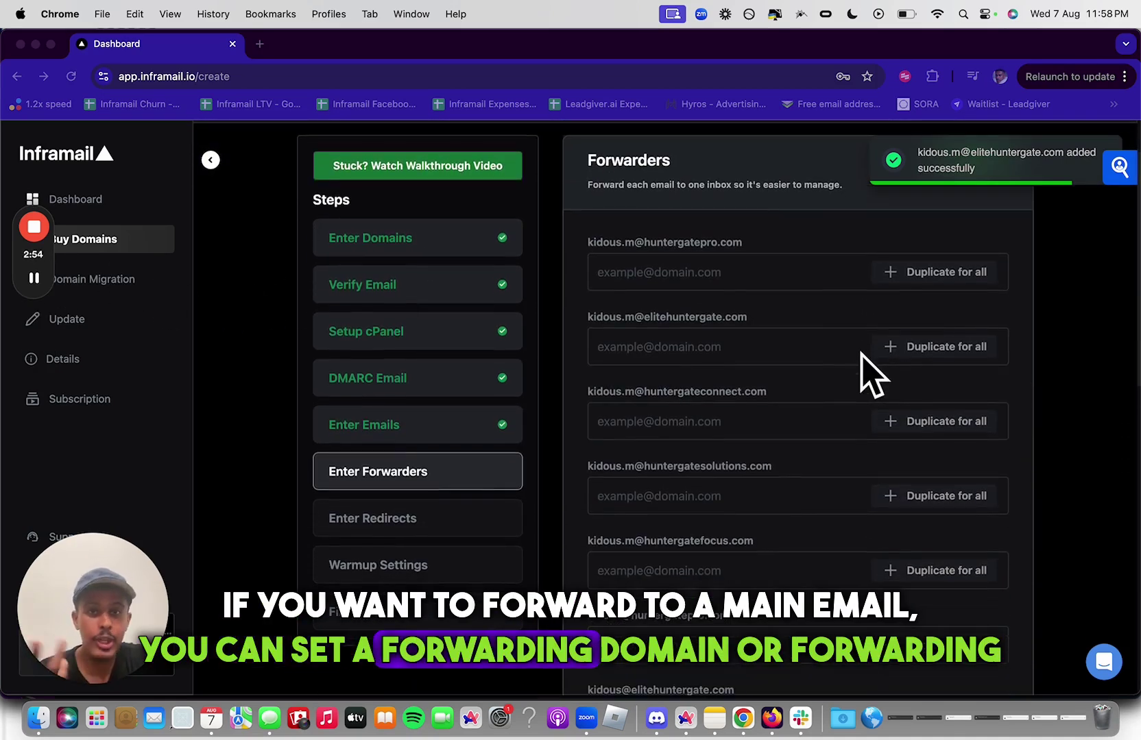
pyautogui.scroll(-5, 869, 370)
pyautogui.scroll(-5, 869, 371)
pyautogui.scroll(-3, 869, 370)
pyautogui.scroll(-5, 869, 370)
pyautogui.scroll(-5, 870, 370)
# - Skip email forwarders for the new inboxes
pyautogui.click(887, 643)
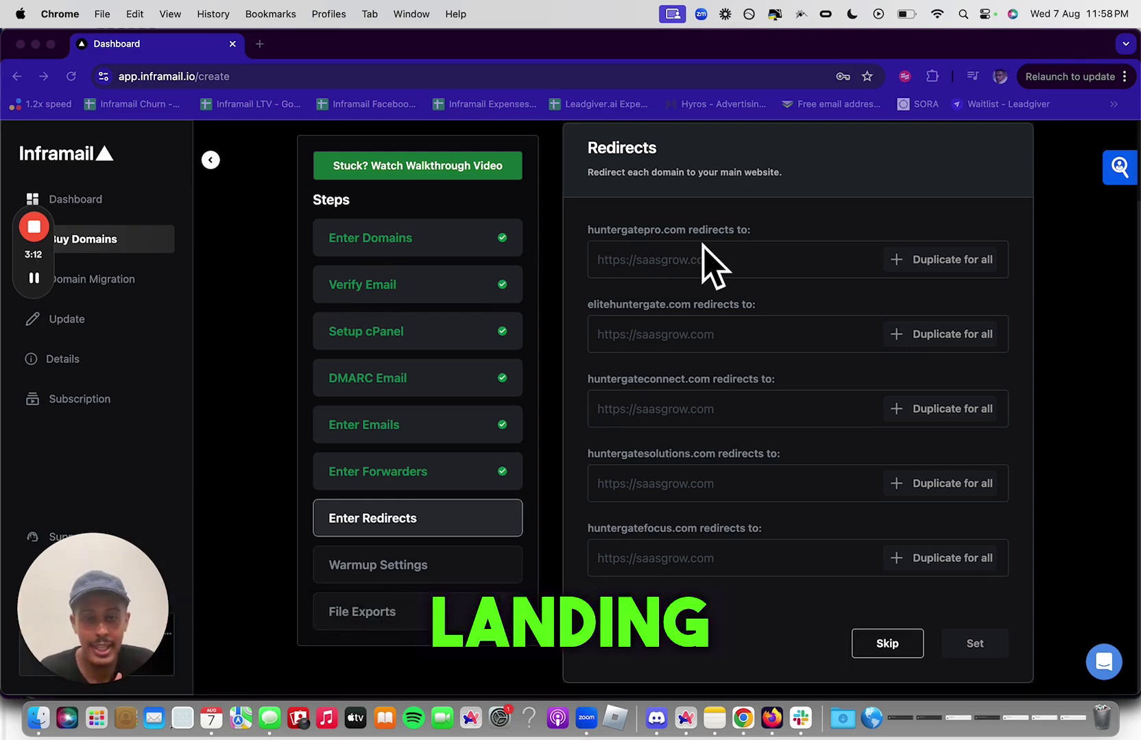
# - Redirect all five domains to the Inframail site, enable 10-email warmup, and download the Instantly CSV
pyautogui.click(688, 260)
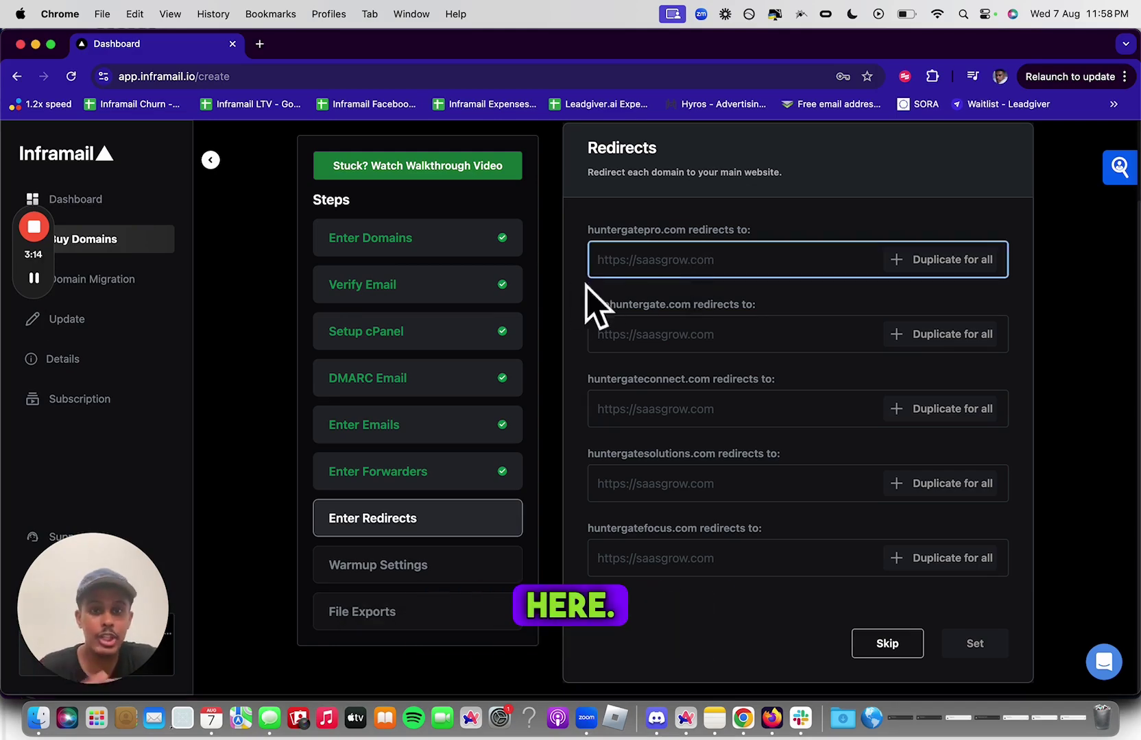
pyautogui.press('super+v')
pyautogui.click(941, 260)
pyautogui.click(974, 643)
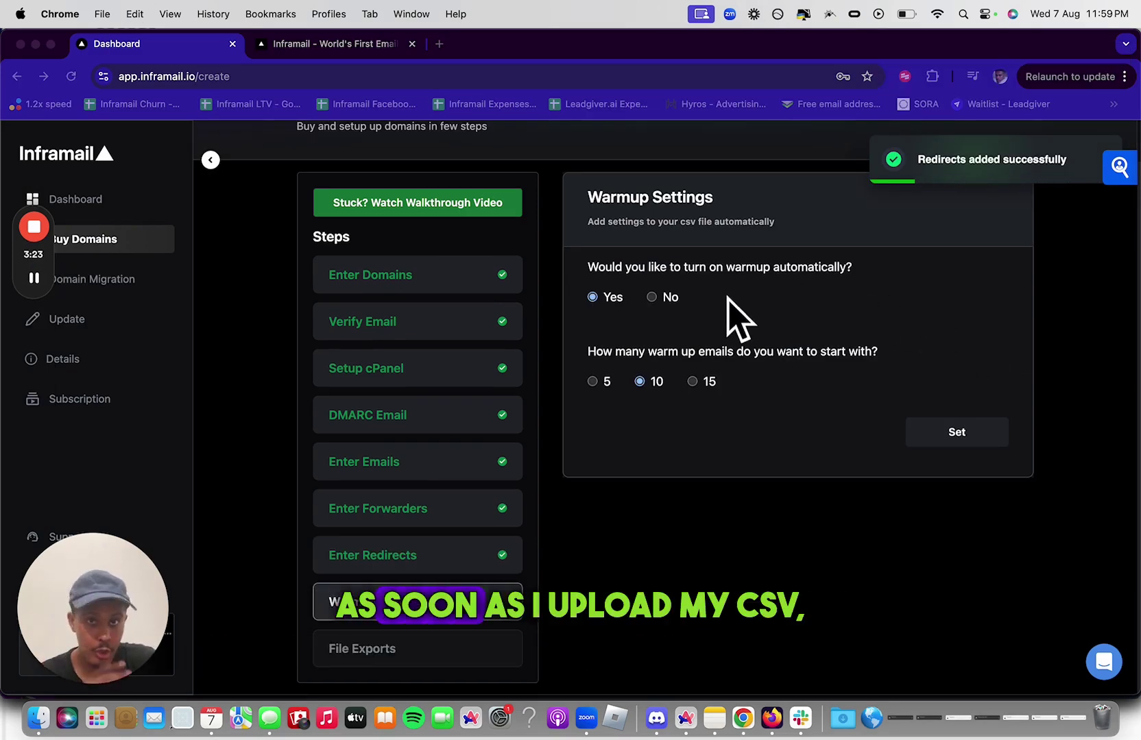
pyautogui.click(954, 433)
pyautogui.click(660, 357)
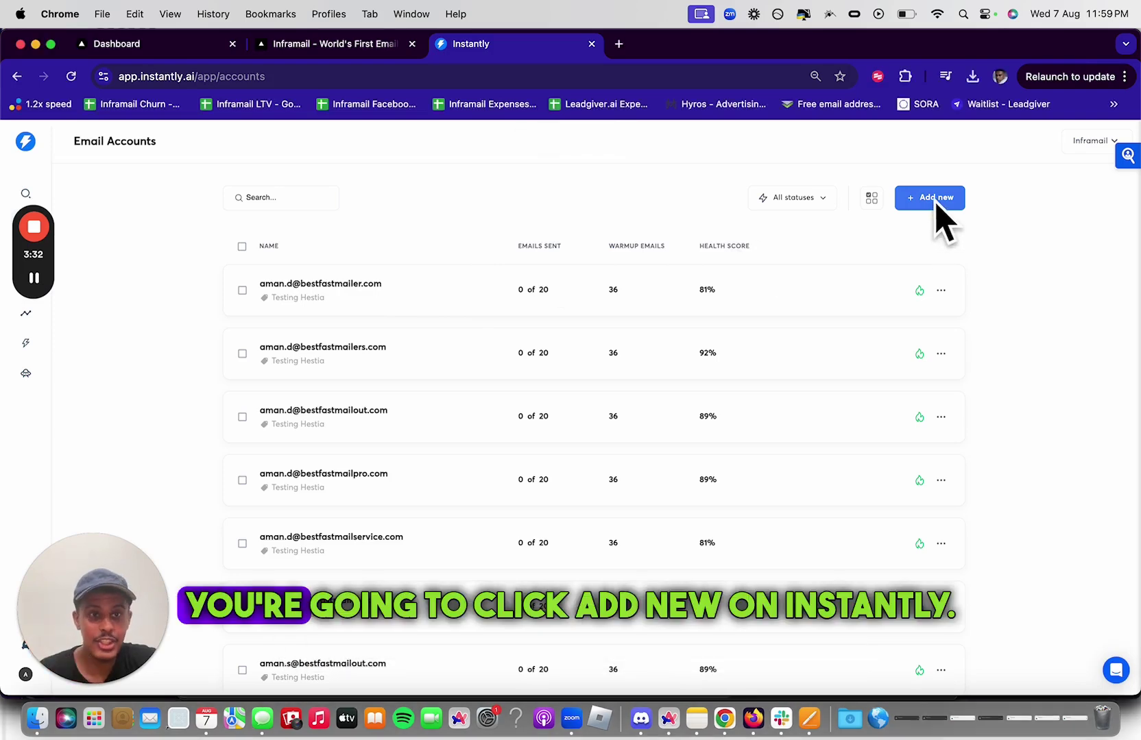
# - Bulk-import the Inframail CSV into Instantly through Any provider and upload all the accounts
pyautogui.click(936, 198)
pyautogui.click(713, 489)
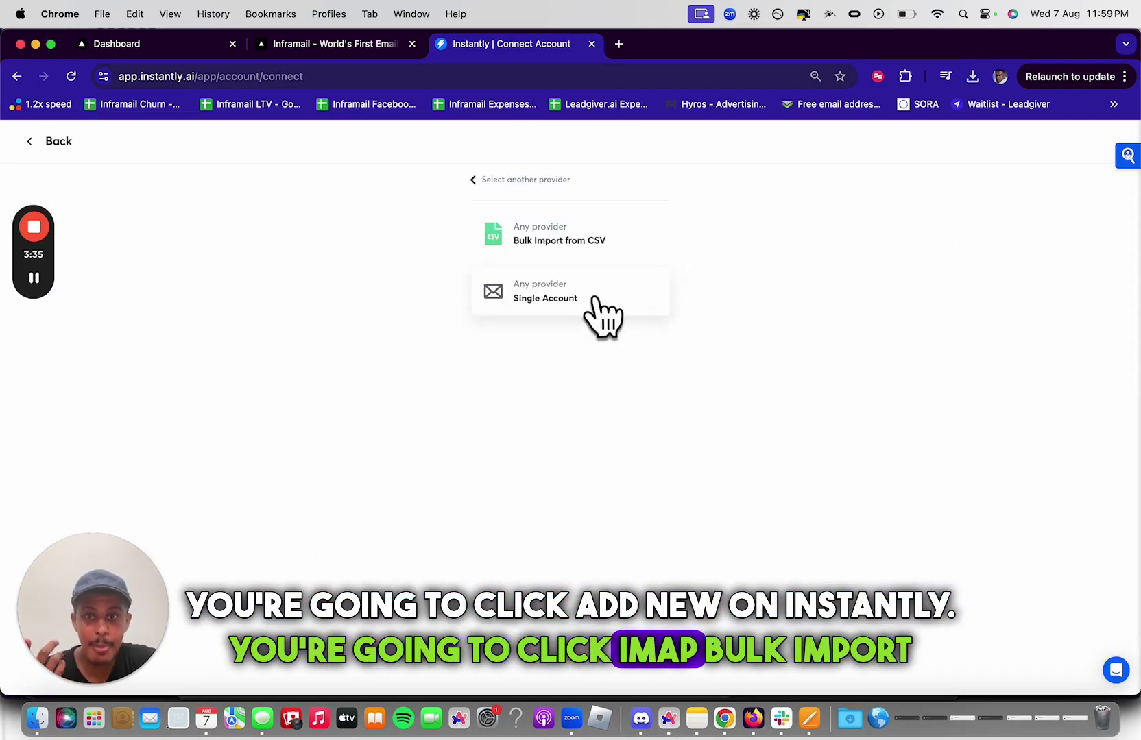
pyautogui.click(558, 240)
pyautogui.click(571, 321)
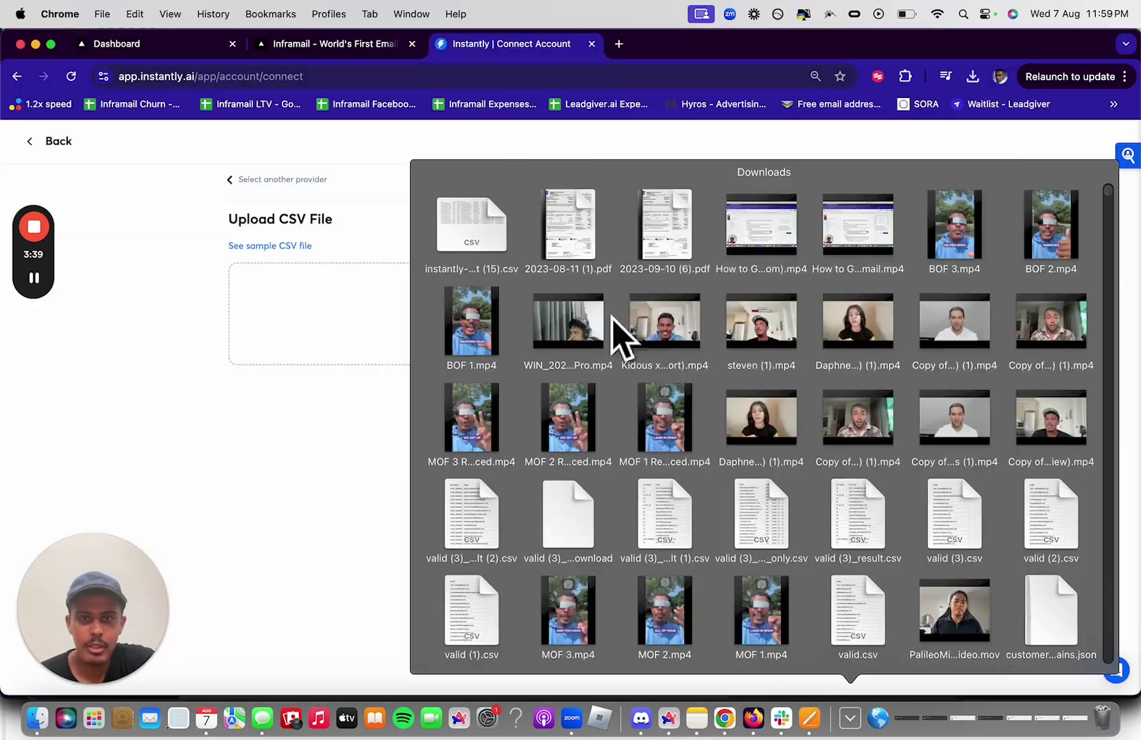
pyautogui.moveTo(473, 231); pyautogui.dragTo(366, 308)
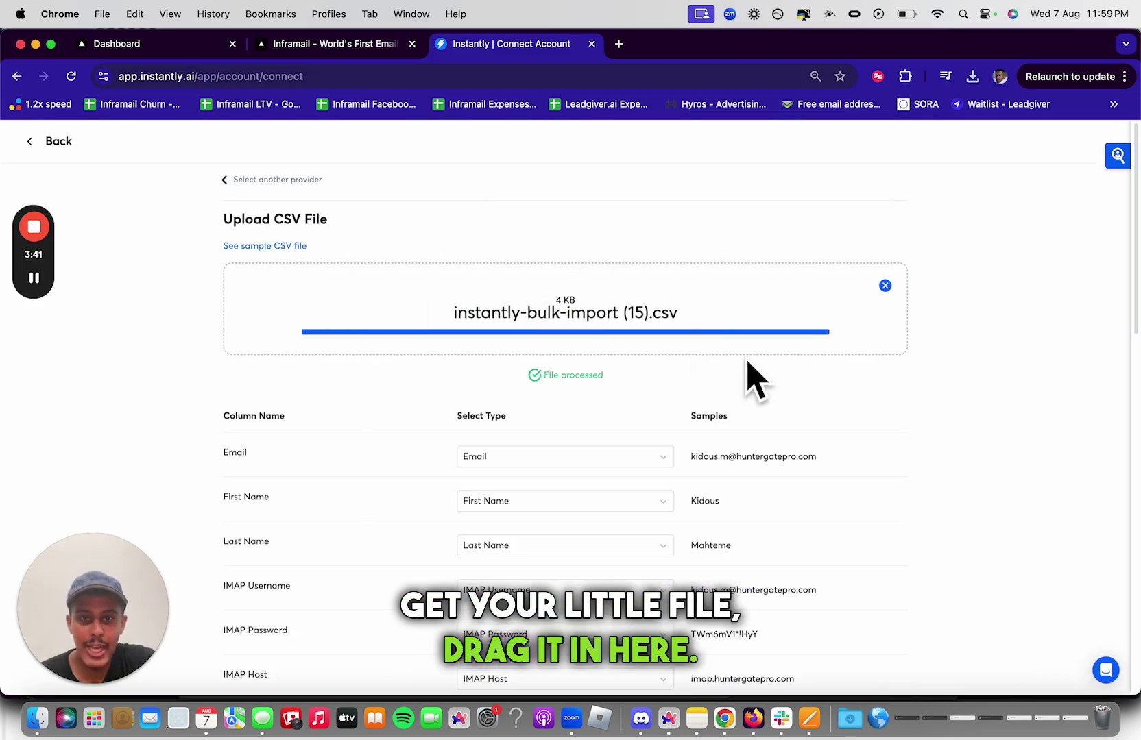
pyautogui.scroll(-4, 749, 375)
pyautogui.scroll(-10, 840, 429)
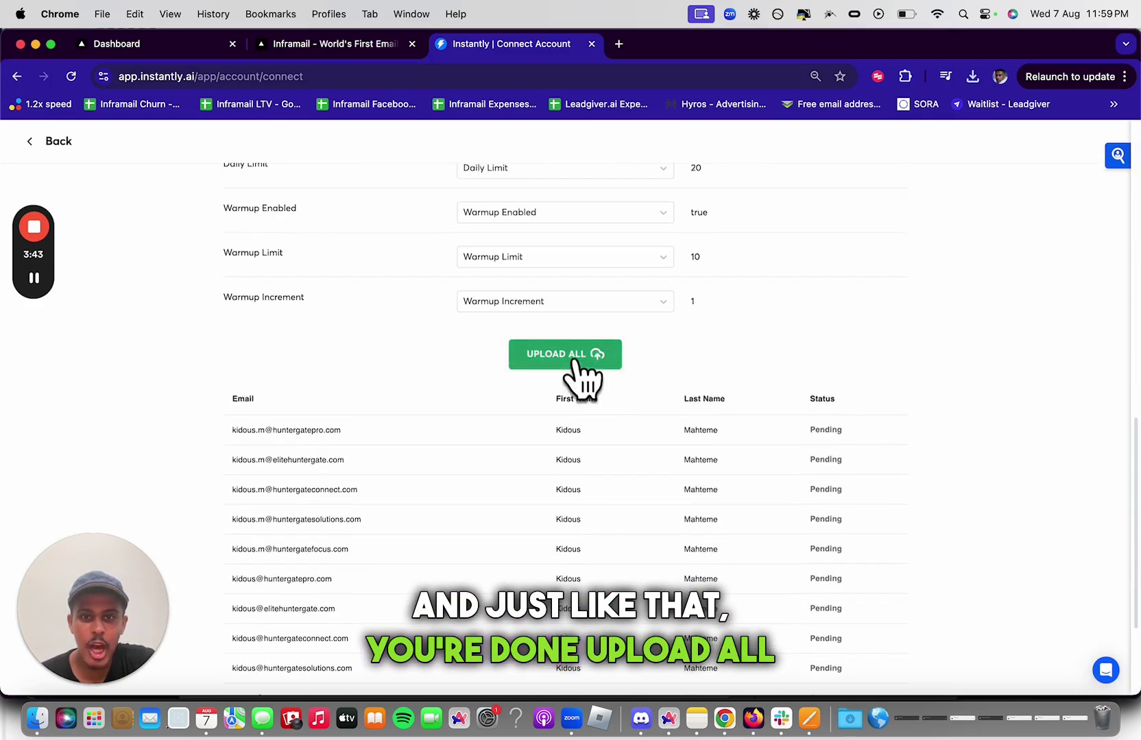
pyautogui.click(564, 354)
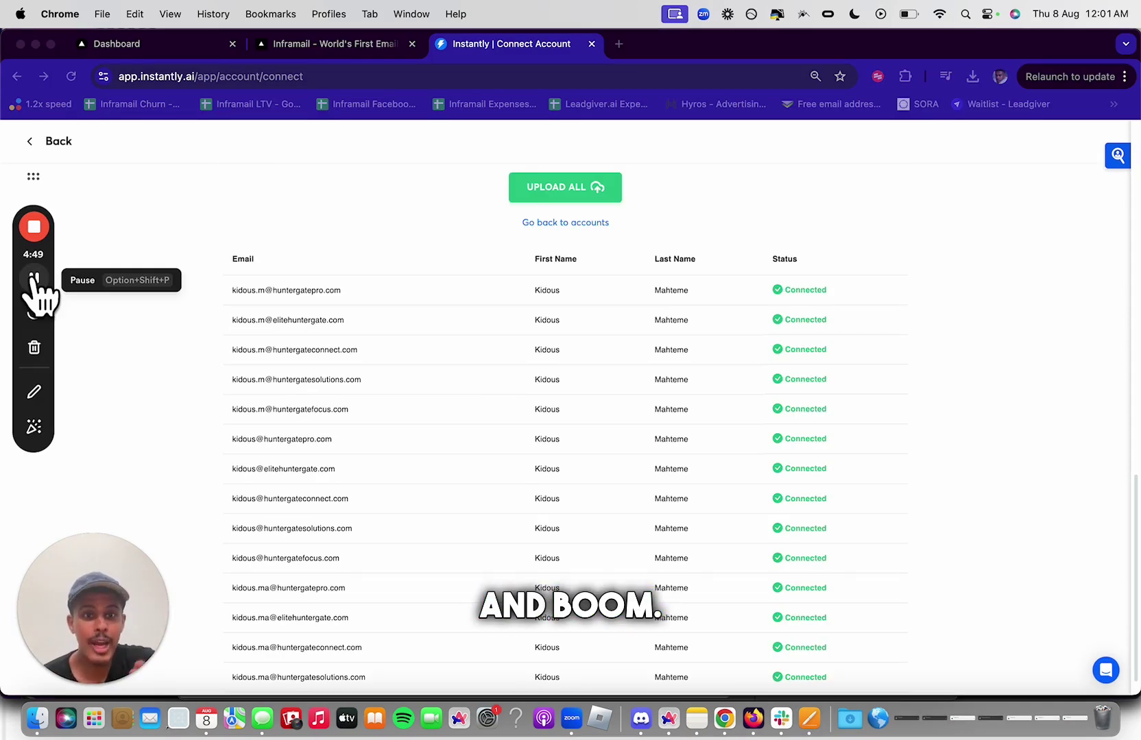
pyautogui.click(28, 141)
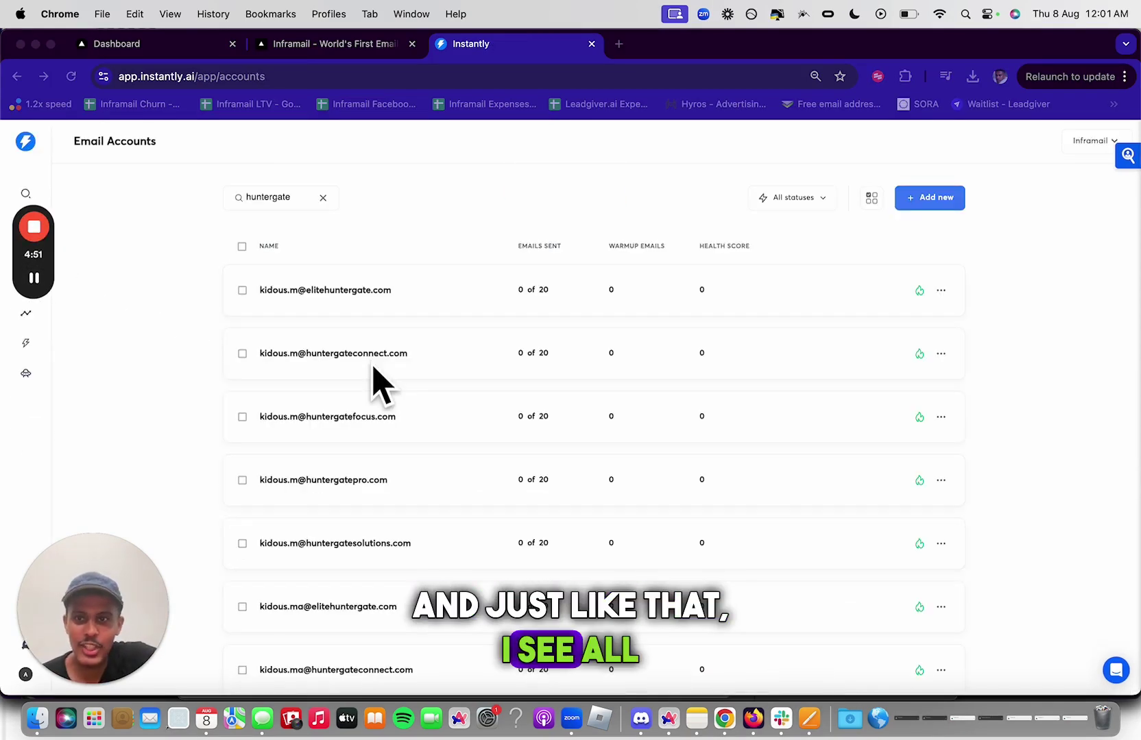
pyautogui.scroll(-1, 470, 430)
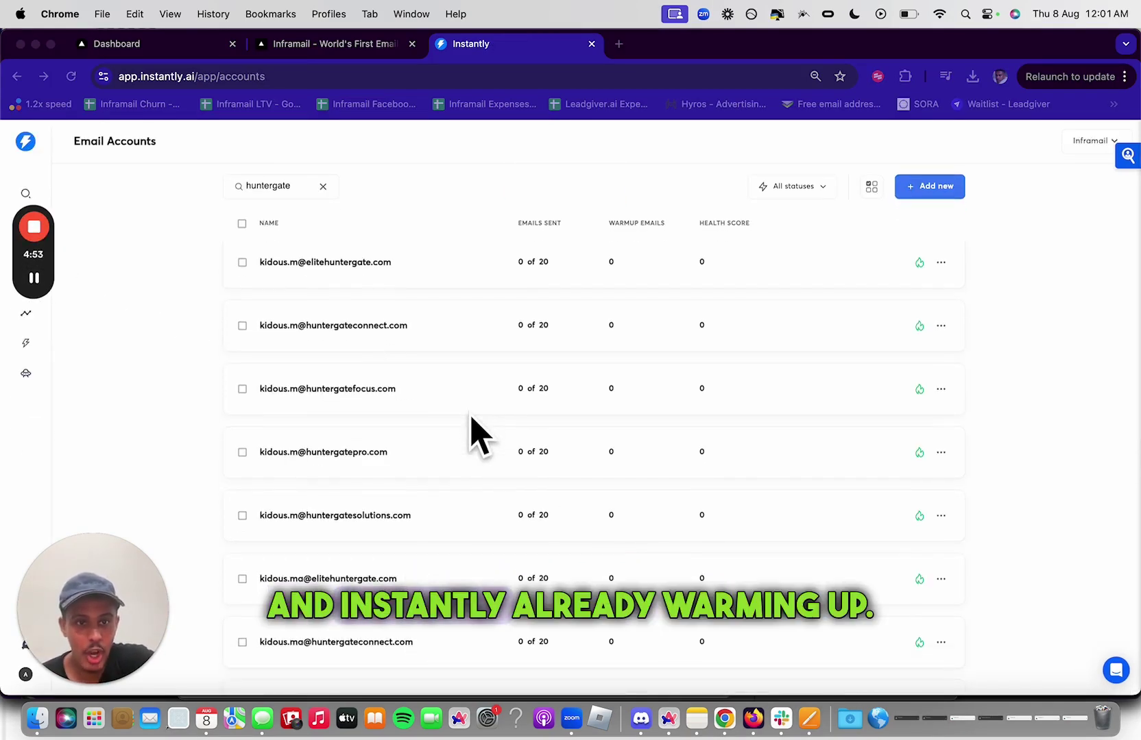